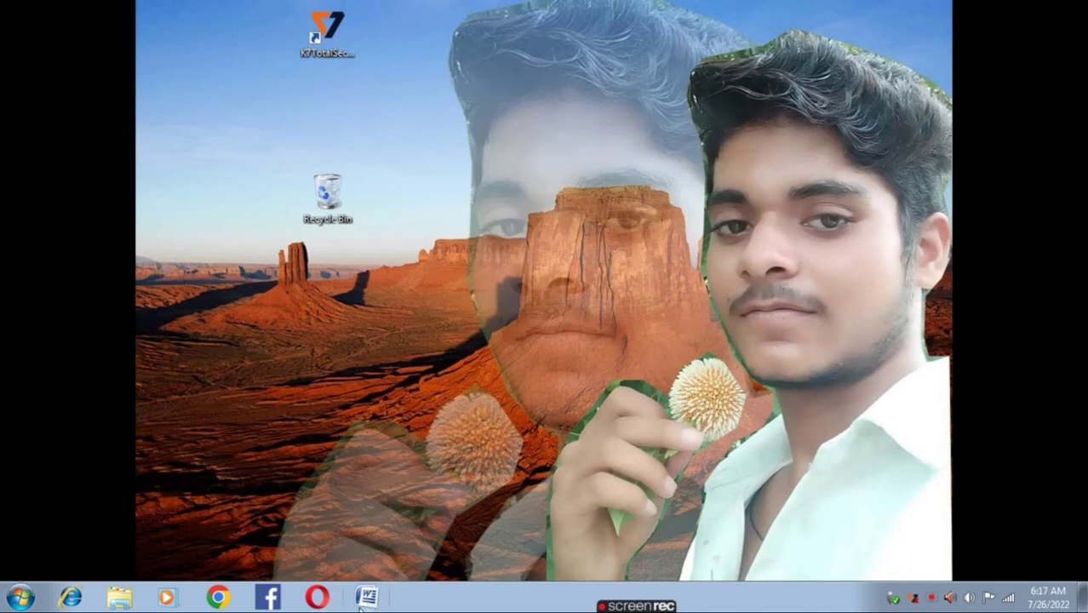
Launch Microsoft Word from the taskbar with a new blank document, Document1
{"action": "left_click", "coordinate": [365, 597]}
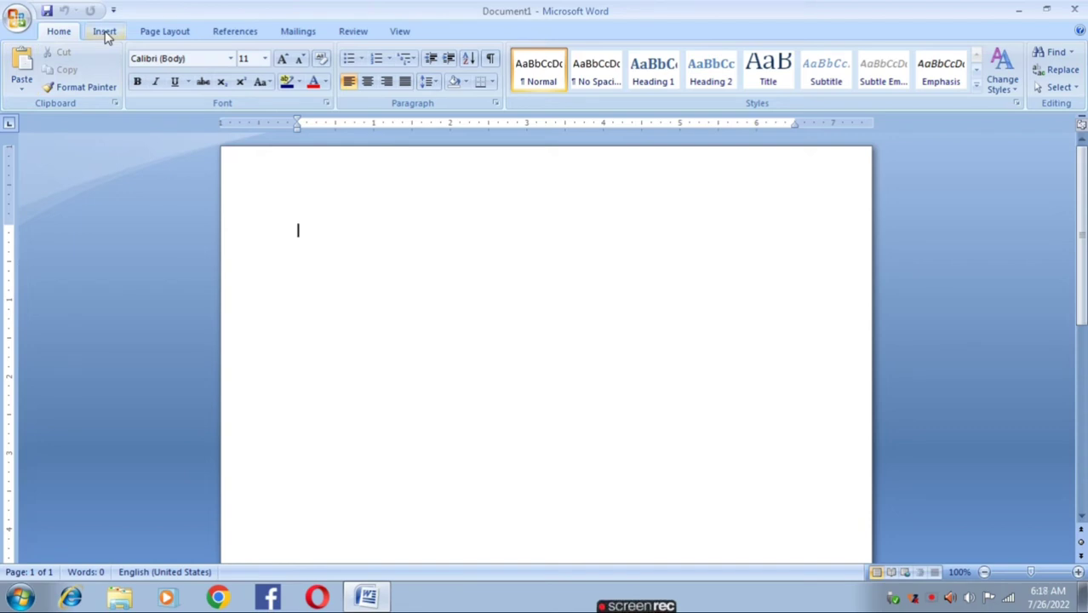
Change the paper size to A4 under Page Layout, then bring up the Insert Picture dialog
{"action": "left_click", "coordinate": [168, 32]}
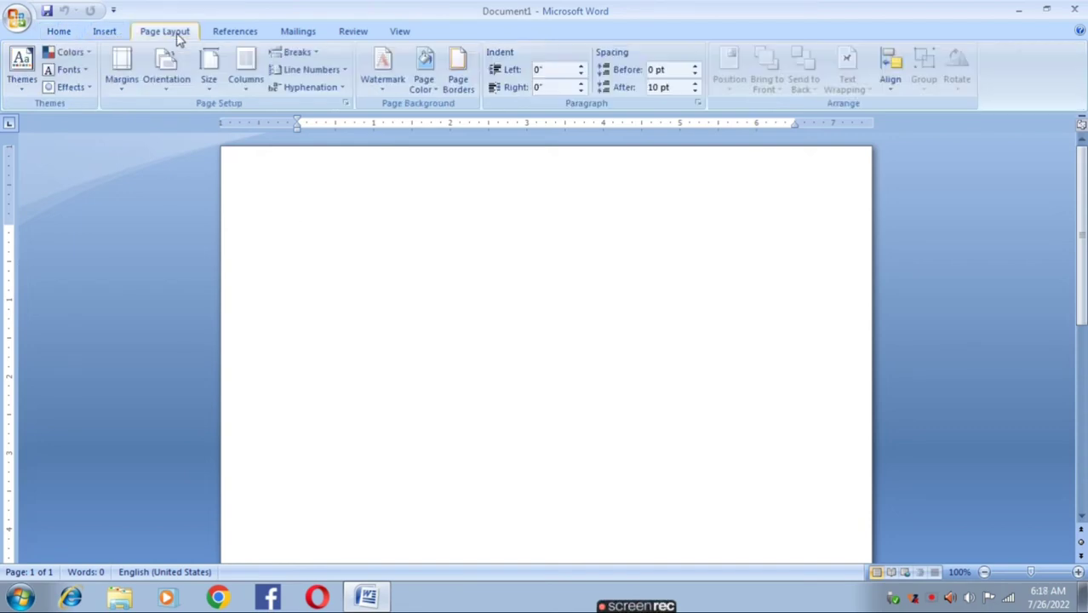
{"action": "left_click", "coordinate": [212, 90]}
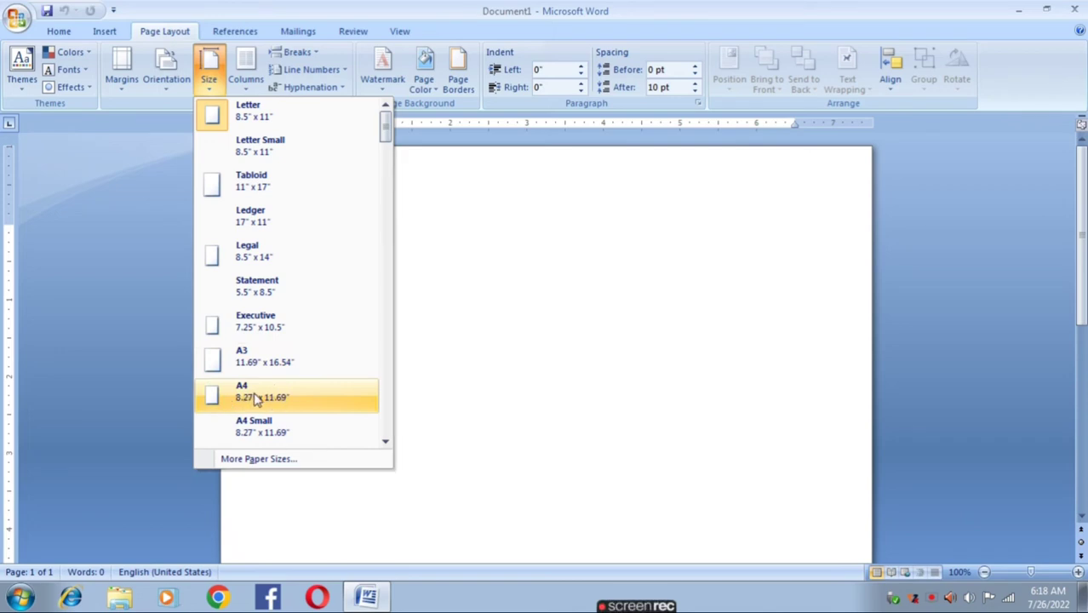
{"action": "left_click", "coordinate": [253, 400]}
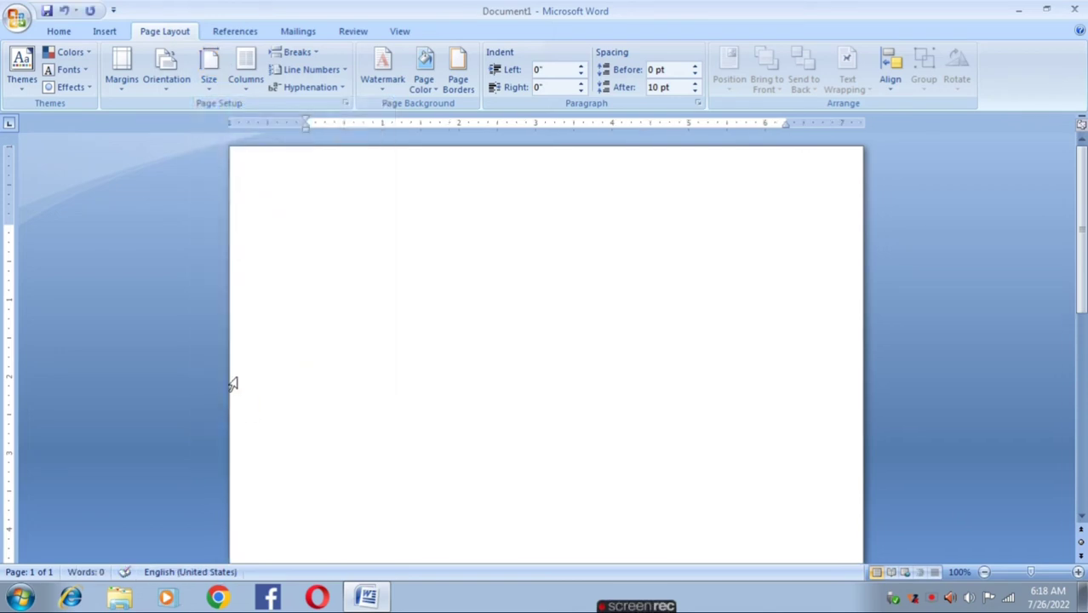
{"action": "left_click", "coordinate": [102, 31]}
{"action": "left_click", "coordinate": [166, 75]}
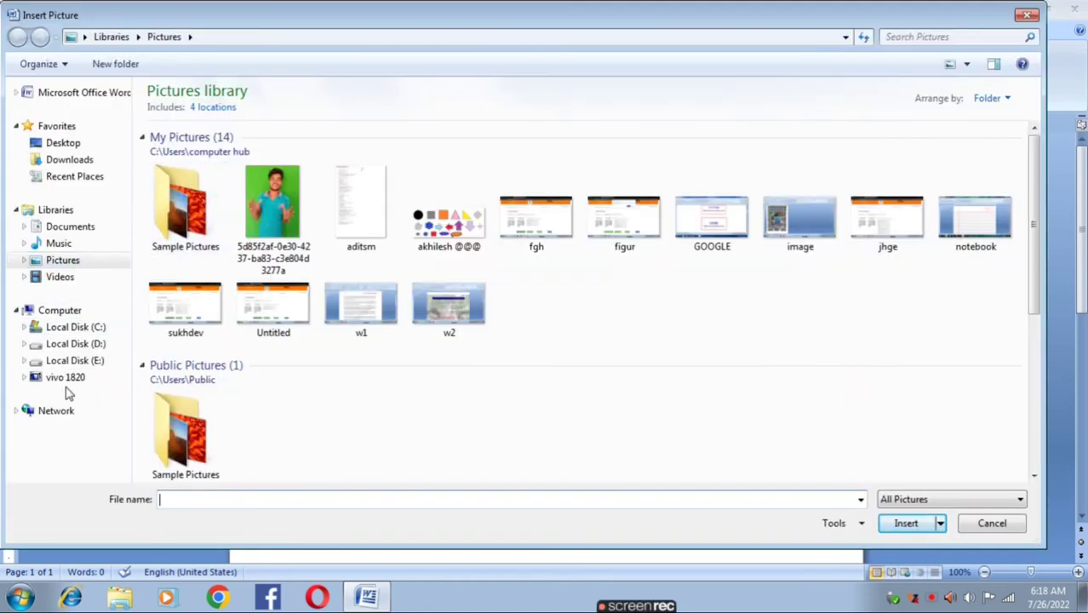
Insert the photo IMG-20220525-WA0005 from the images folder on Local Disk (D:)
{"action": "left_click", "coordinate": [79, 345]}
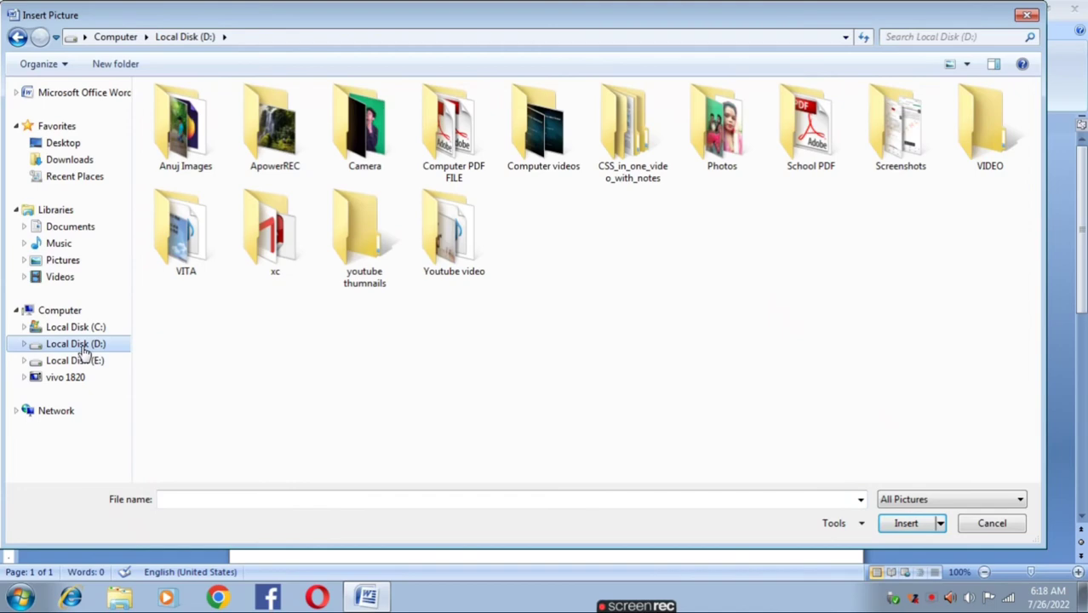
{"action": "left_click", "coordinate": [189, 169]}
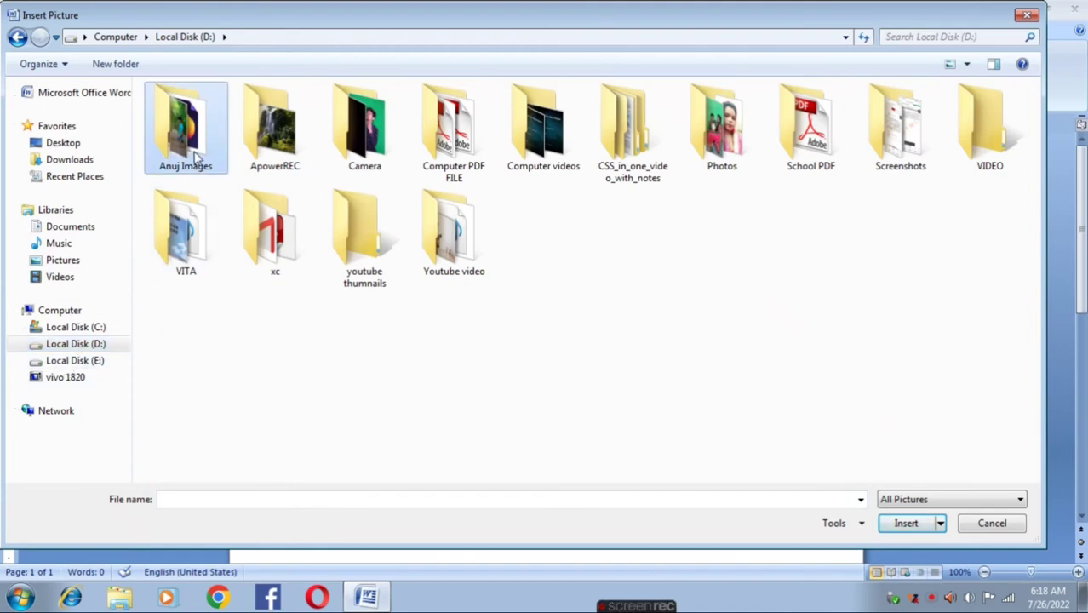
{"action": "double_click", "coordinate": [197, 160]}
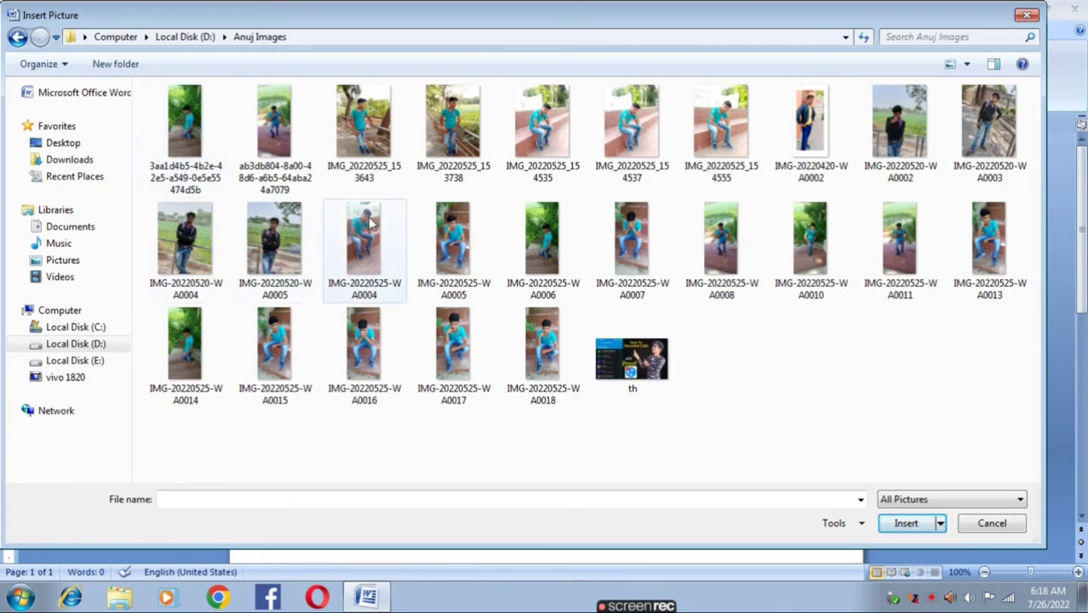
{"action": "left_click", "coordinate": [457, 260]}
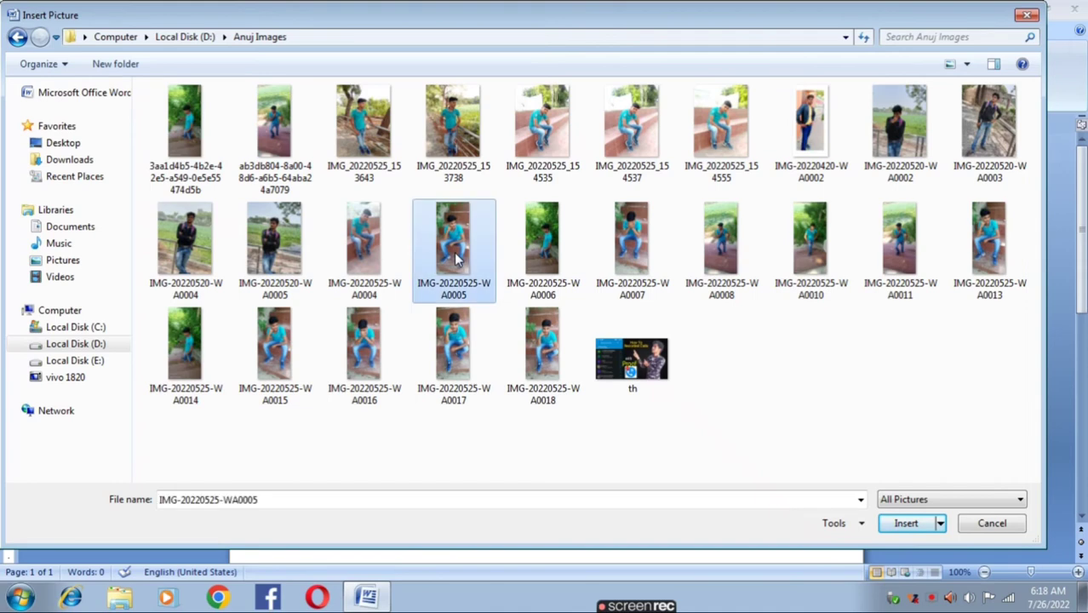
{"action": "left_click", "coordinate": [904, 522]}
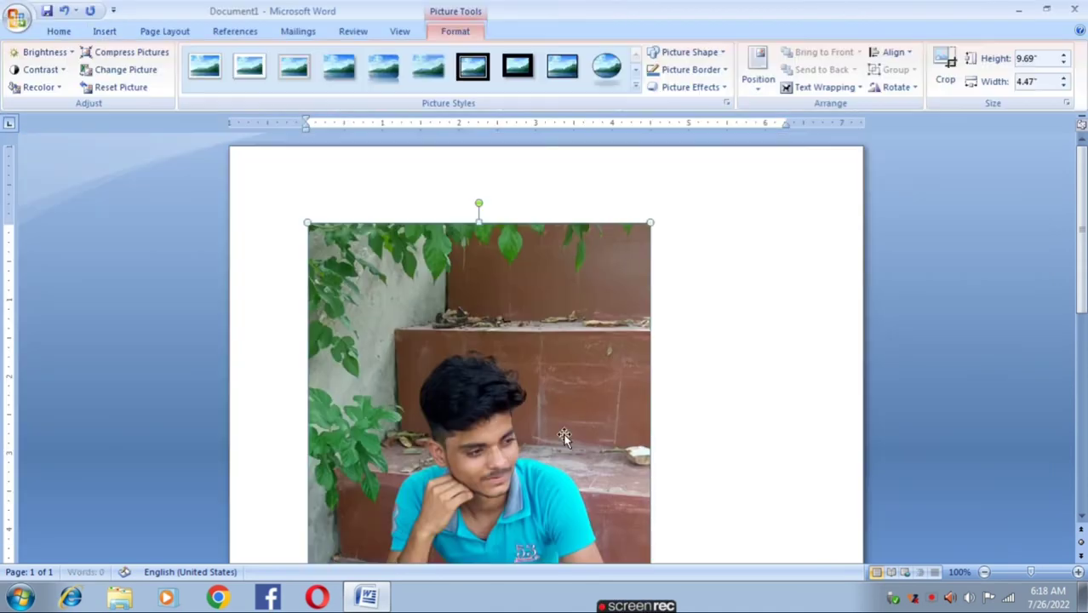
Shrink the photo from its corner handle to about 8.95" by 4.12"
{"action": "scroll", "coordinate": [562, 435], "scroll_direction": "down", "scroll_amount": 5}
{"action": "scroll", "coordinate": [561, 435], "scroll_direction": "down", "scroll_amount": 5}
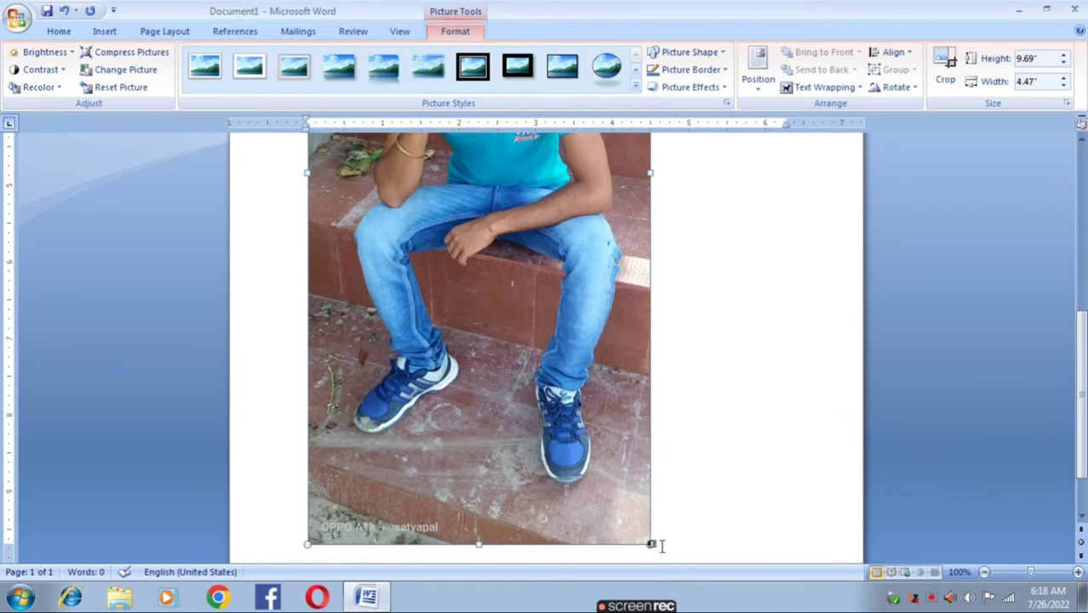
{"action": "left_click_drag", "start_coordinate": [649, 544], "coordinate": [624, 487]}
{"action": "scroll", "coordinate": [477, 358], "scroll_direction": "up", "scroll_amount": 3}
{"action": "scroll", "coordinate": [308, 313], "scroll_direction": "up", "scroll_amount": 3}
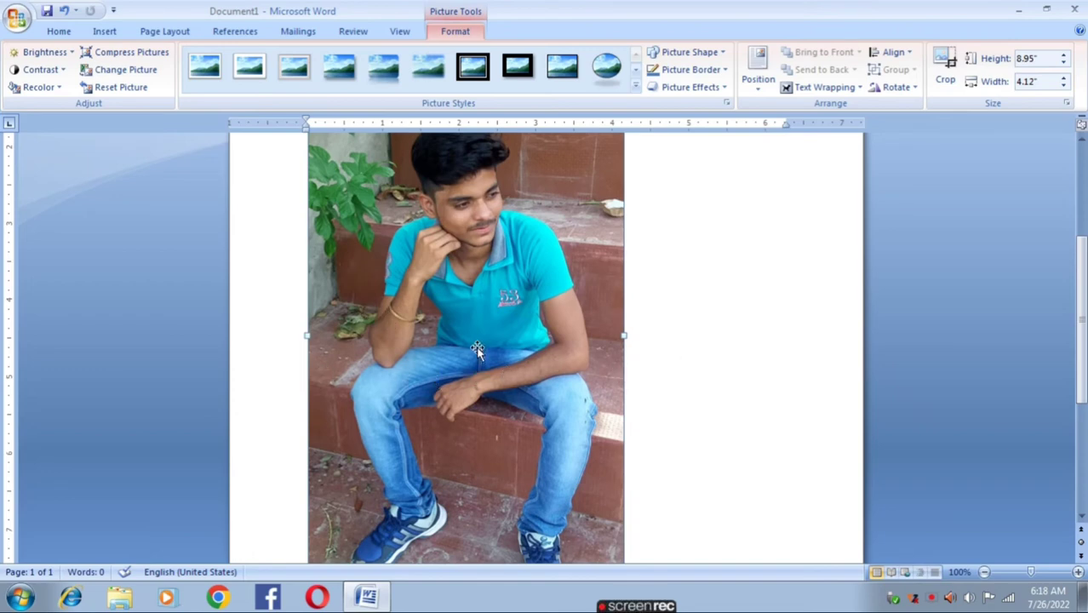
{"action": "scroll", "coordinate": [478, 351], "scroll_direction": "down", "scroll_amount": 3}
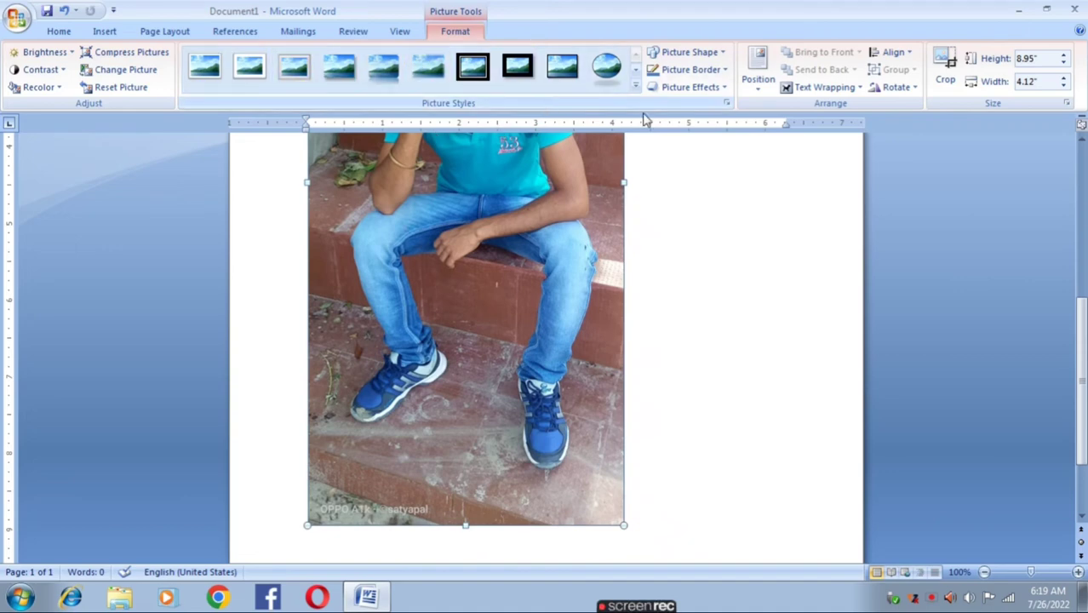
Crop the photo's top and bottom to the head and upper body, about 1.67" by 1.69"
{"action": "left_click", "coordinate": [944, 75]}
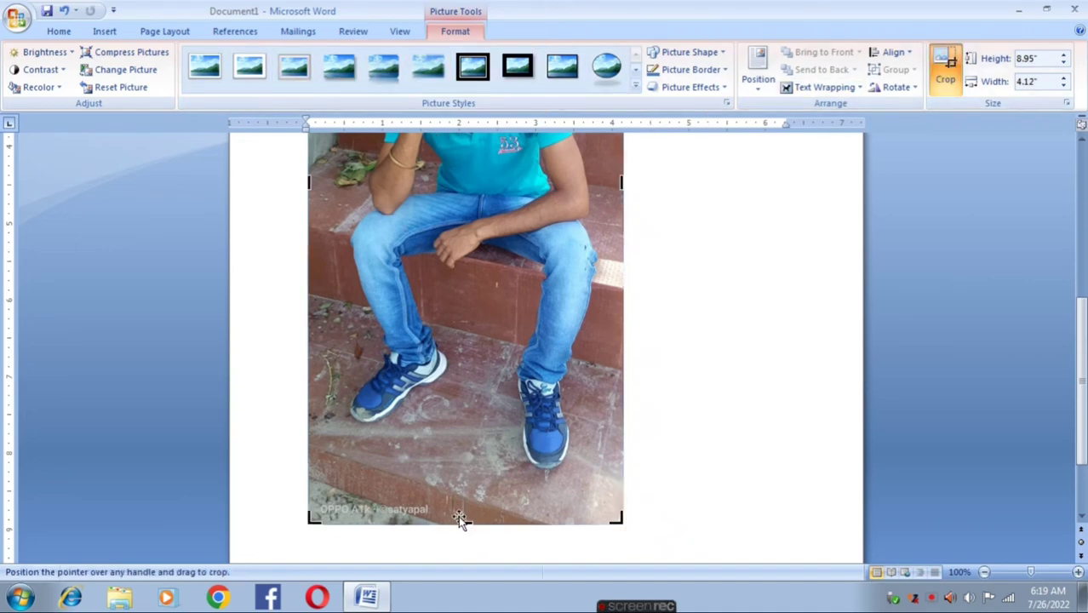
{"action": "left_click_drag", "start_coordinate": [462, 524], "coordinate": [477, 221]}
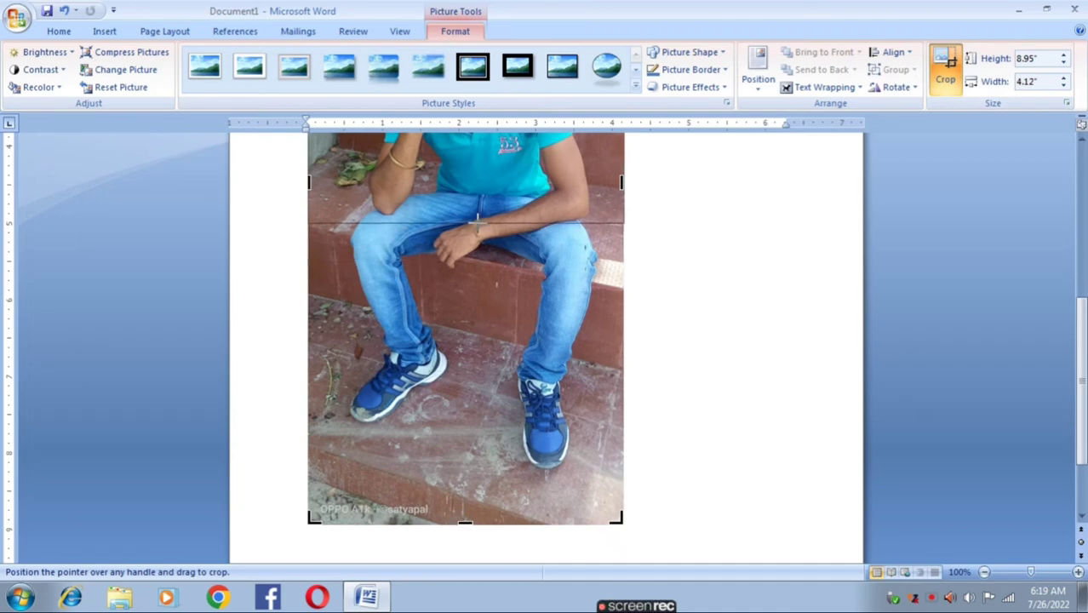
{"action": "left_click_drag", "start_coordinate": [477, 222], "coordinate": [474, 265]}
{"action": "scroll", "coordinate": [505, 287], "scroll_direction": "up", "scroll_amount": 3}
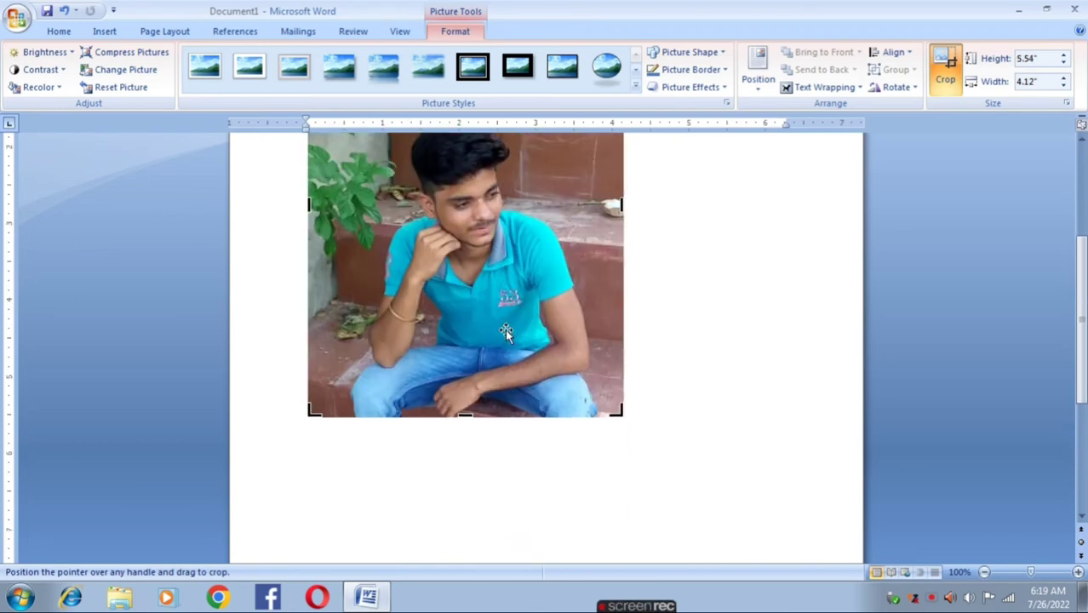
{"action": "scroll", "coordinate": [506, 334], "scroll_direction": "up", "scroll_amount": 3}
{"action": "scroll", "coordinate": [506, 334], "scroll_direction": "up", "scroll_amount": 3}
{"action": "scroll", "coordinate": [502, 323], "scroll_direction": "down", "scroll_amount": 1}
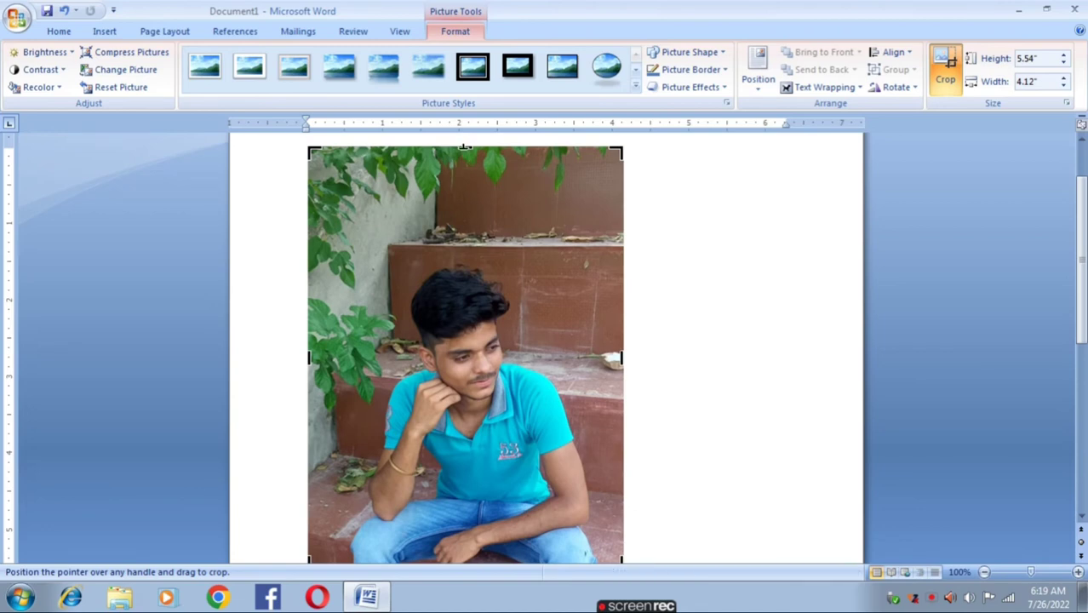
{"action": "left_click_drag", "start_coordinate": [464, 146], "coordinate": [473, 257]}
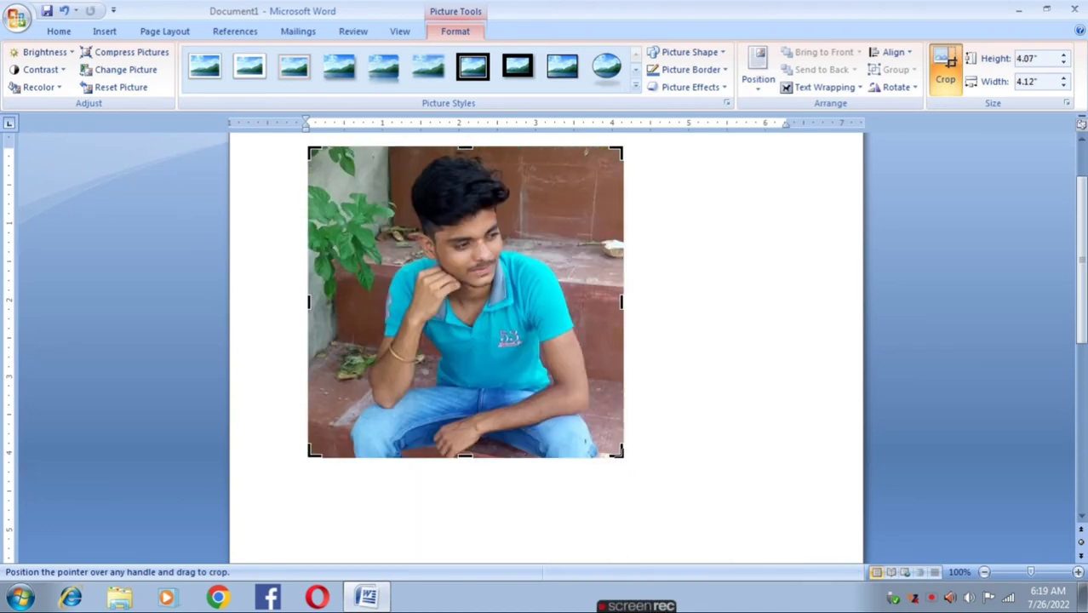
{"action": "mouse_move", "coordinate": [621, 457]}
{"action": "left_mouse_down"}
{"action": "mouse_move", "coordinate": [543, 396]}
{"action": "mouse_move", "coordinate": [608, 459]}
{"action": "mouse_move", "coordinate": [650, 448]}
{"action": "mouse_move", "coordinate": [631, 452]}
{"action": "left_mouse_up"}
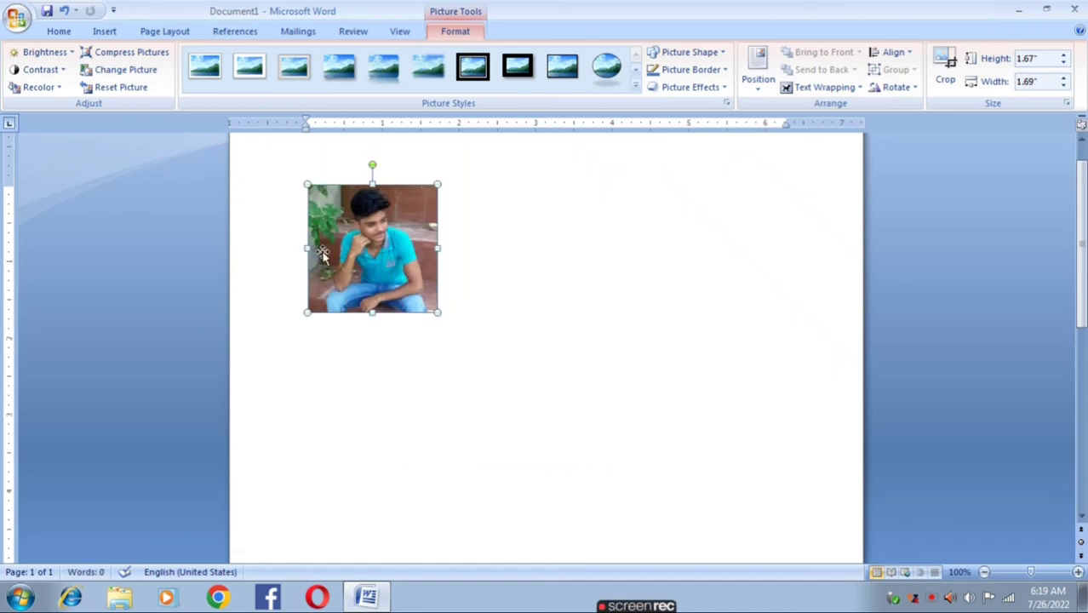
Crop slivers off the photo's left and right sides
{"action": "left_click", "coordinate": [951, 65]}
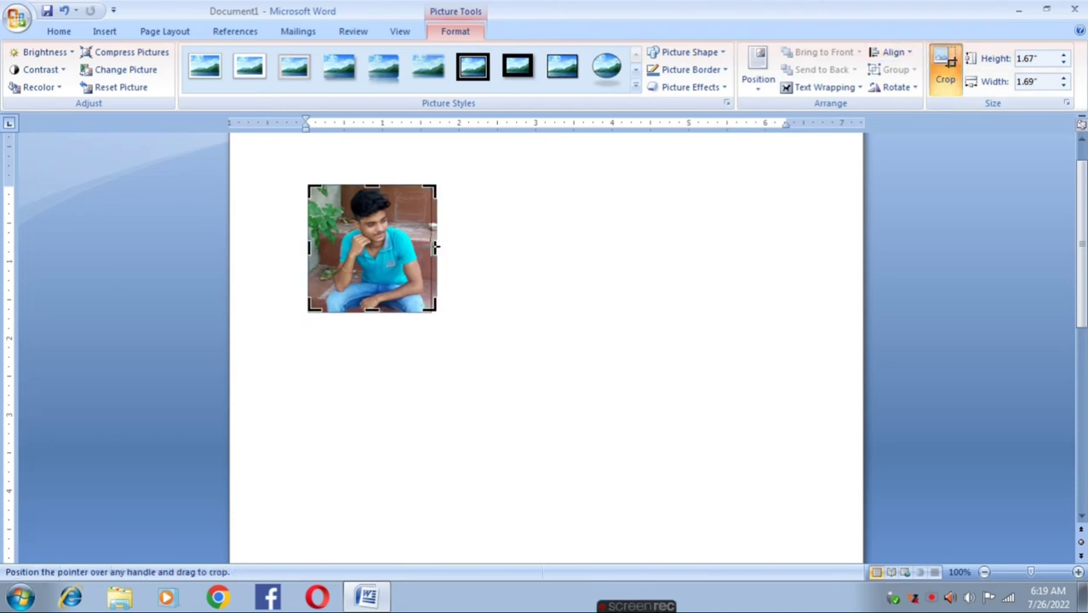
{"action": "left_click_drag", "start_coordinate": [435, 247], "coordinate": [427, 247]}
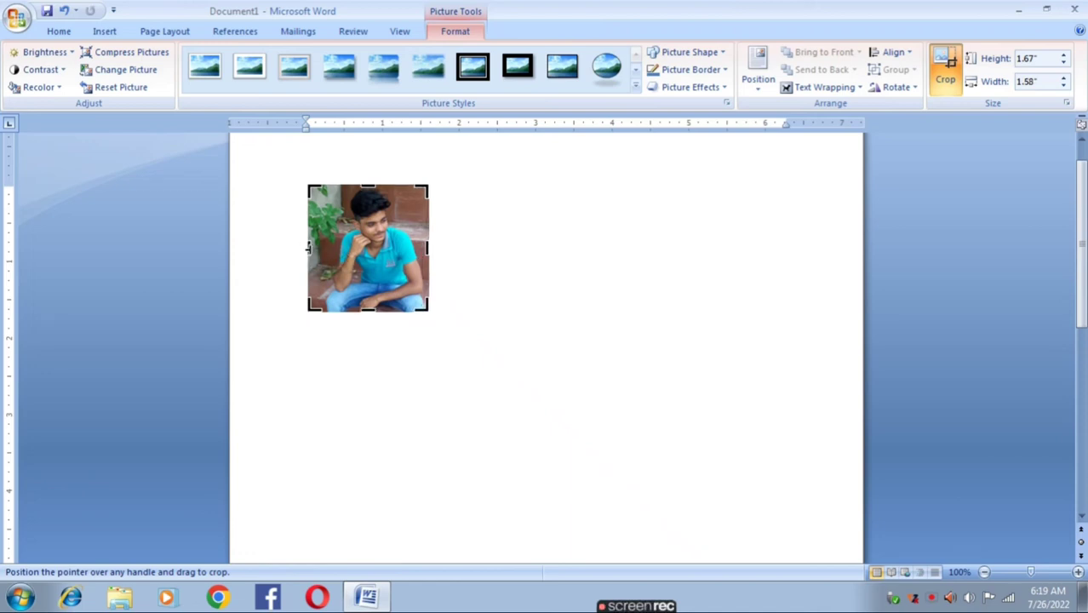
{"action": "left_click_drag", "start_coordinate": [304, 248], "coordinate": [325, 249]}
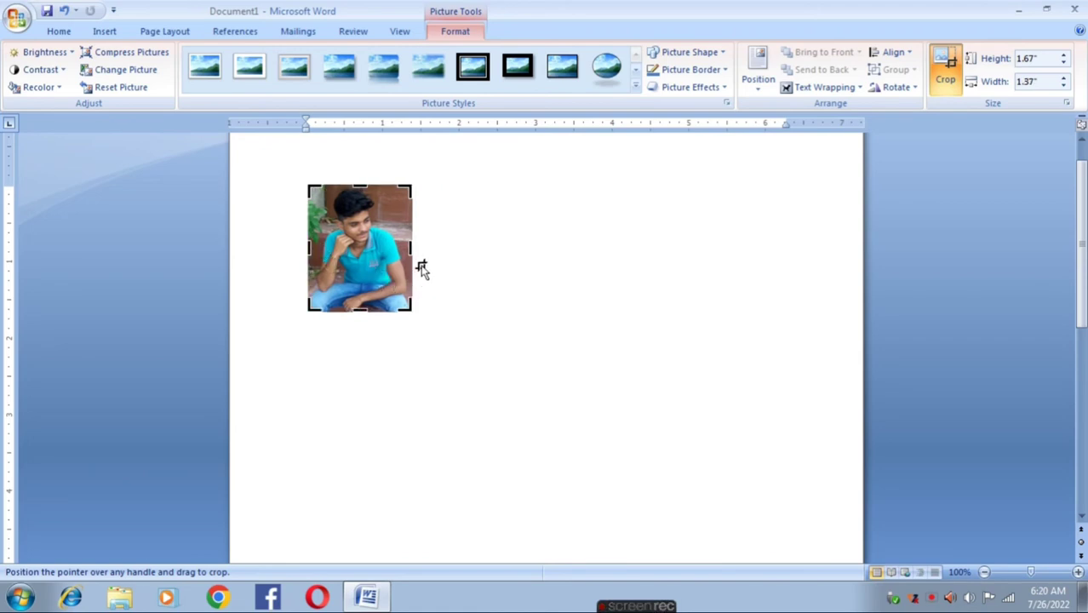
{"action": "left_click", "coordinate": [567, 267]}
Resize the photo to passport size, 1.42" high by 1.16" wide
{"action": "left_click", "coordinate": [394, 293]}
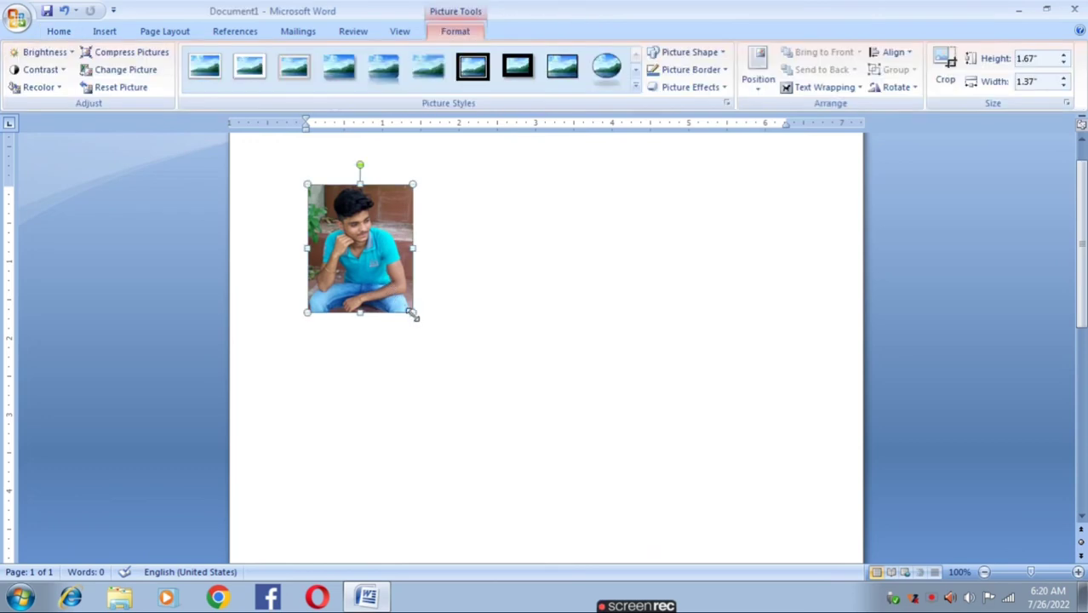
{"action": "left_click_drag", "start_coordinate": [408, 311], "coordinate": [399, 303]}
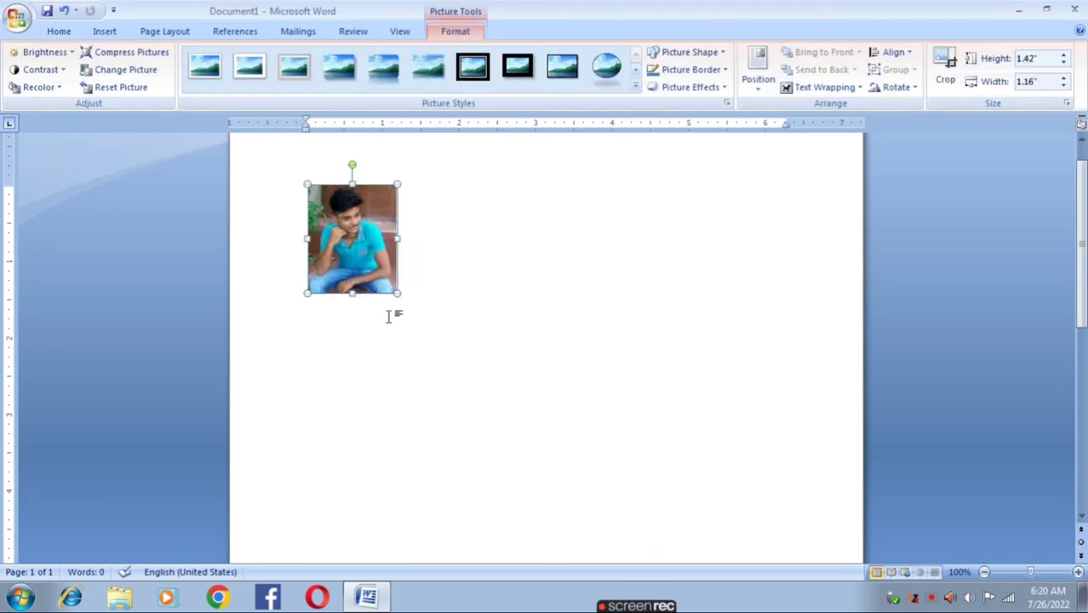
{"action": "scroll", "coordinate": [379, 289], "scroll_direction": "up", "scroll_amount": 1}
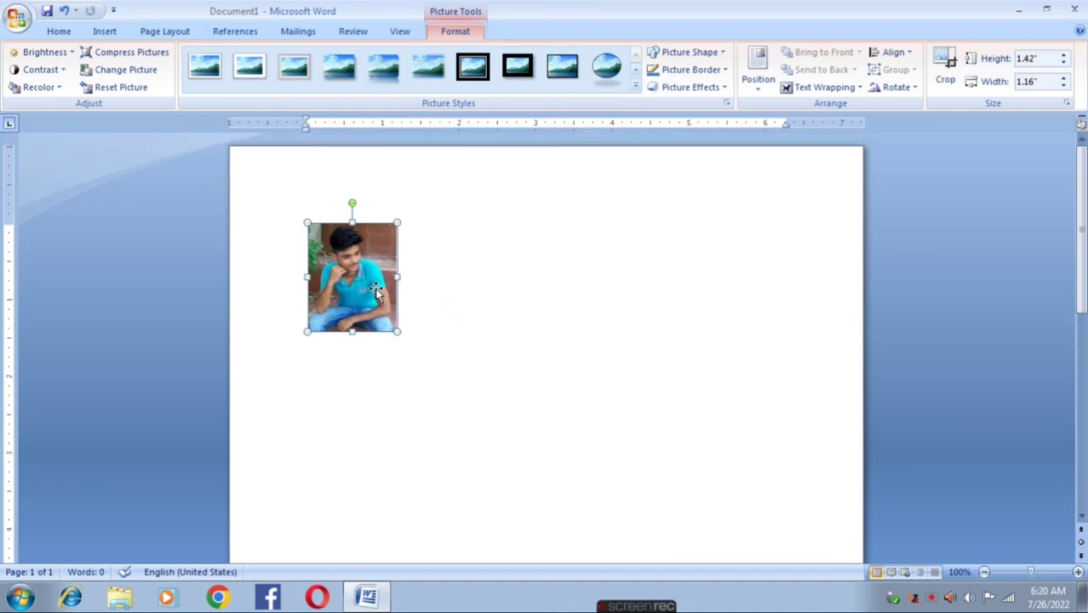
{"action": "mouse_move", "coordinate": [364, 287]}
{"action": "left_mouse_down"}
{"action": "mouse_move", "coordinate": [284, 221]}
{"action": "mouse_move", "coordinate": [302, 252]}
{"action": "left_mouse_up"}
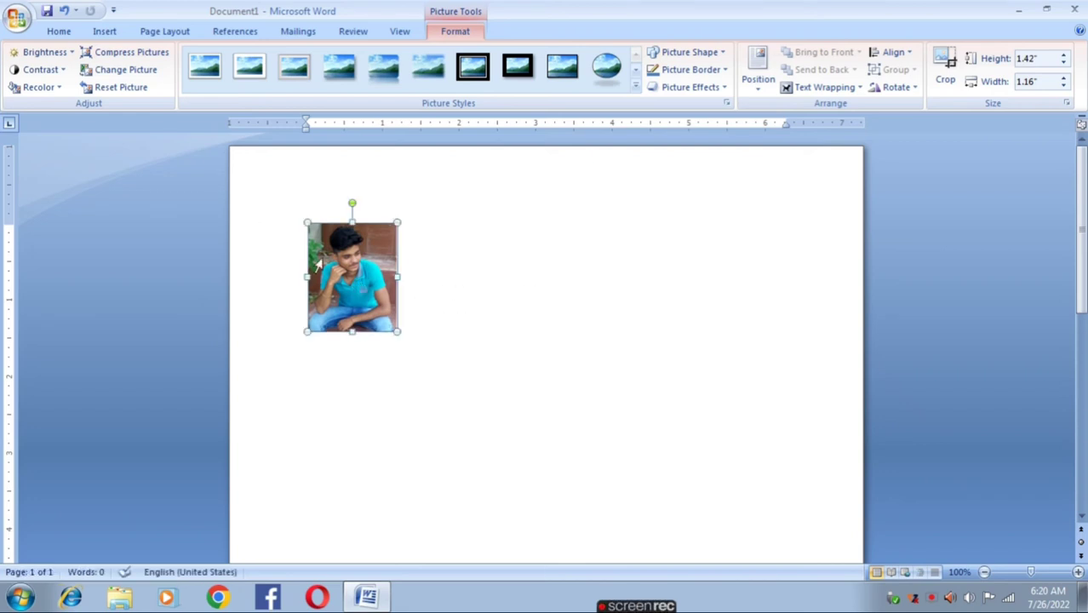
Set the photo's text wrapping to Square and drag it to the page's top-left corner
{"action": "left_click", "coordinate": [848, 226]}
{"action": "left_click", "coordinate": [366, 260]}
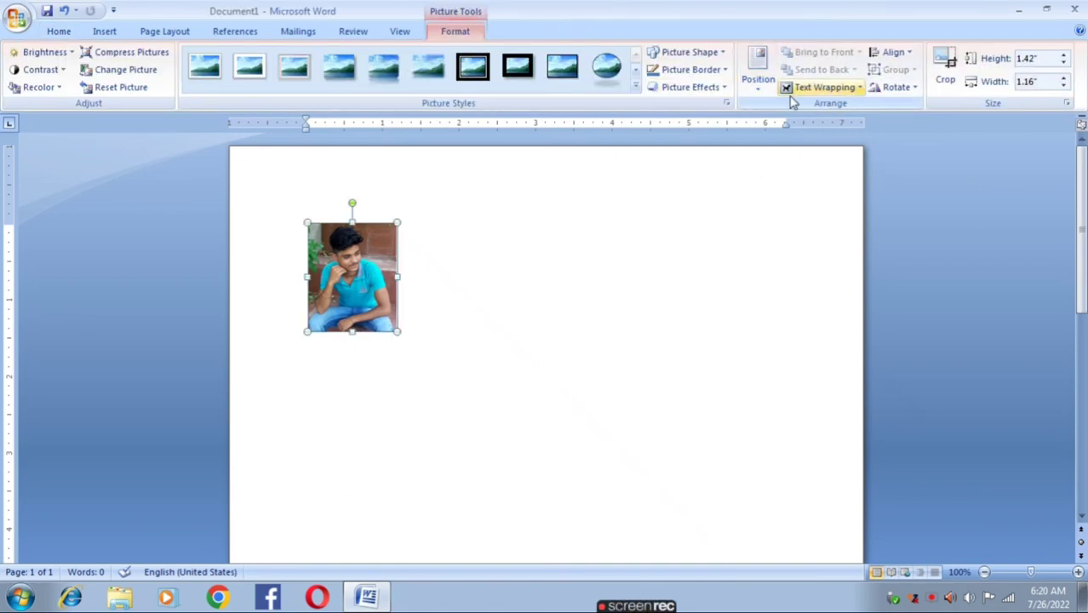
{"action": "left_click", "coordinate": [840, 92]}
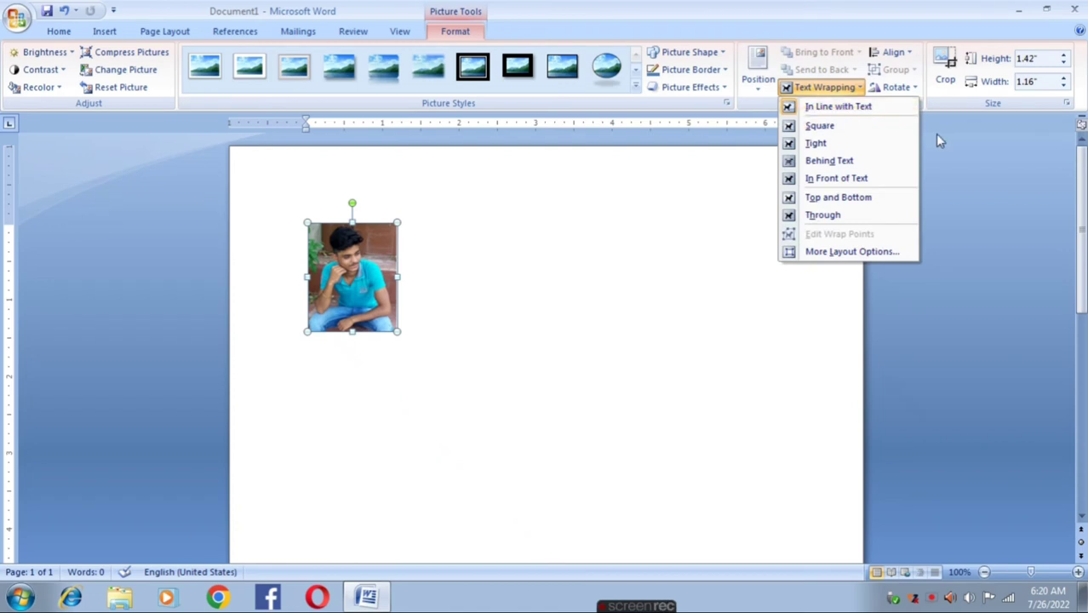
{"action": "left_click", "coordinate": [834, 128]}
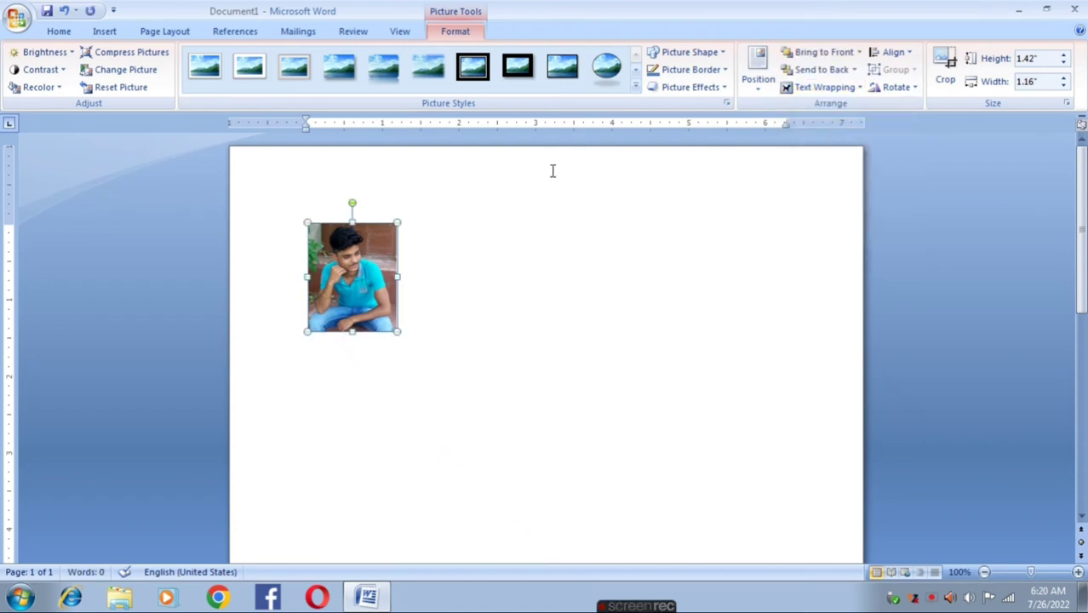
{"action": "mouse_move", "coordinate": [348, 269]}
{"action": "left_mouse_down"}
{"action": "mouse_move", "coordinate": [271, 197]}
{"action": "mouse_move", "coordinate": [288, 199]}
{"action": "left_mouse_up"}
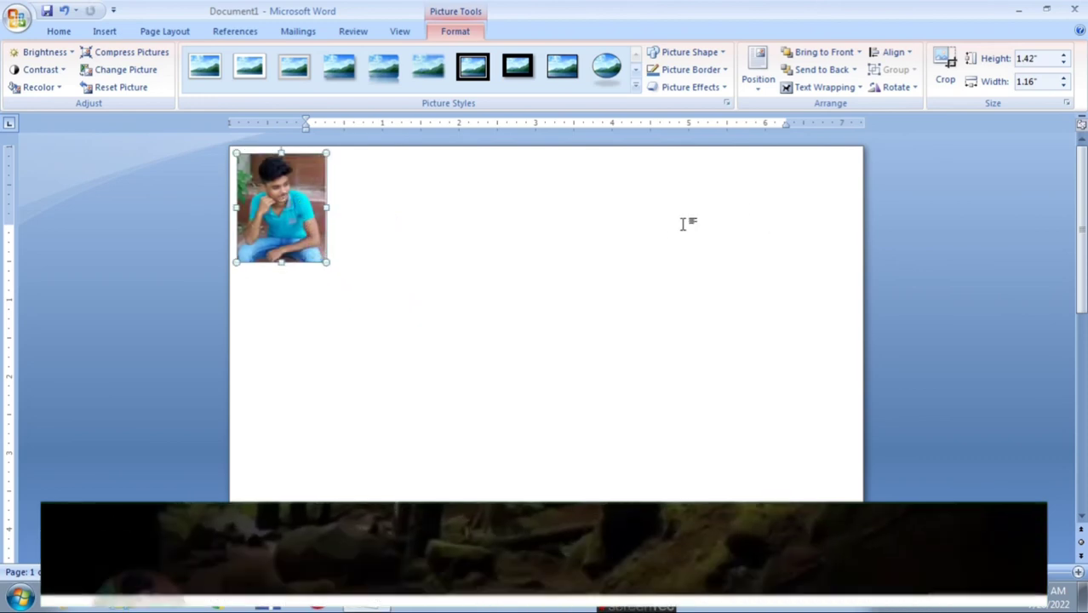
Paste five copies of the photo and line them up beside the first, forming a row of six
{"action": "key", "text": "ctrl+v"}
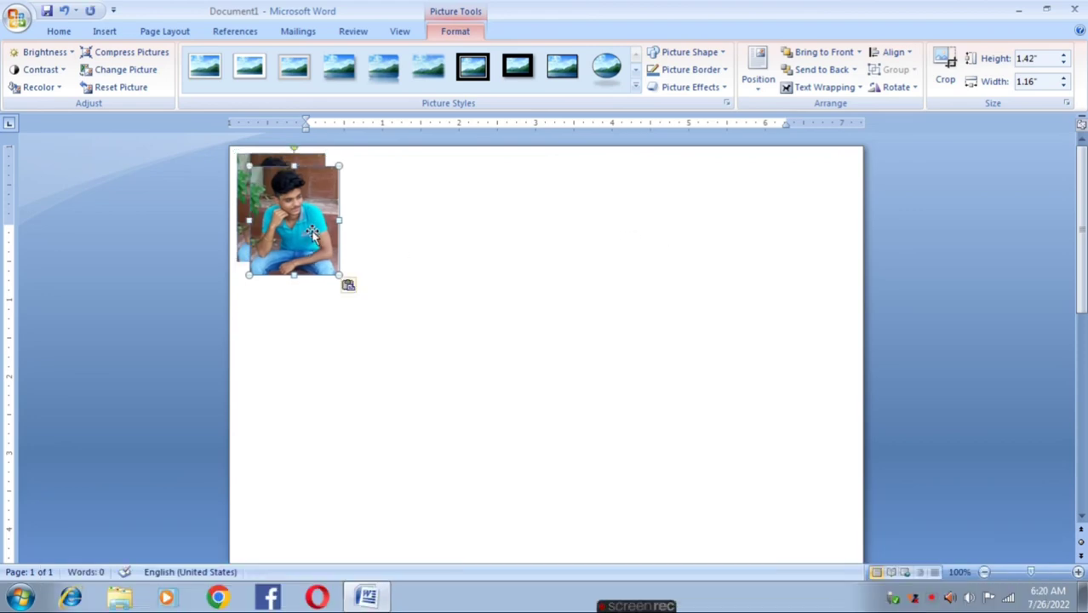
{"action": "mouse_move", "coordinate": [330, 206]}
{"action": "left_mouse_down"}
{"action": "mouse_move", "coordinate": [385, 206]}
{"action": "mouse_move", "coordinate": [375, 202]}
{"action": "left_mouse_up"}
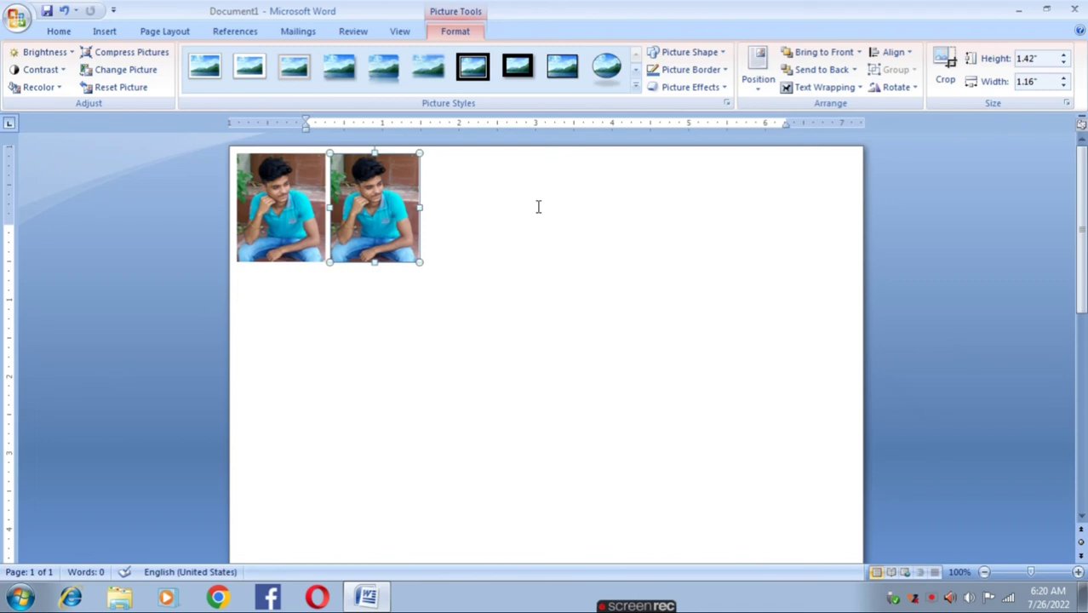
{"action": "key", "text": "ctrl+v"}
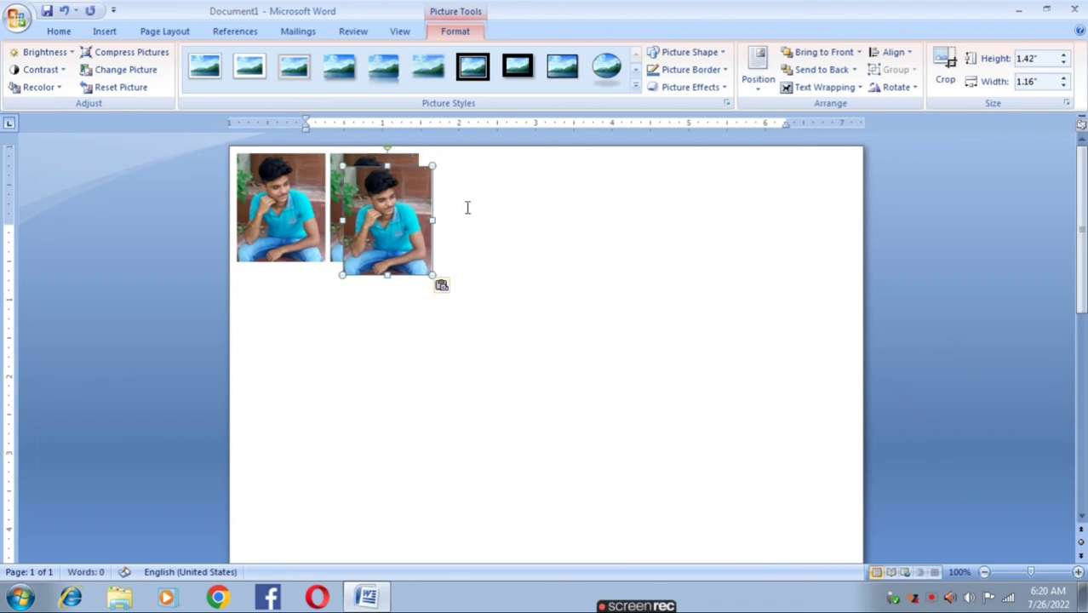
{"action": "left_click_drag", "start_coordinate": [426, 220], "coordinate": [461, 216]}
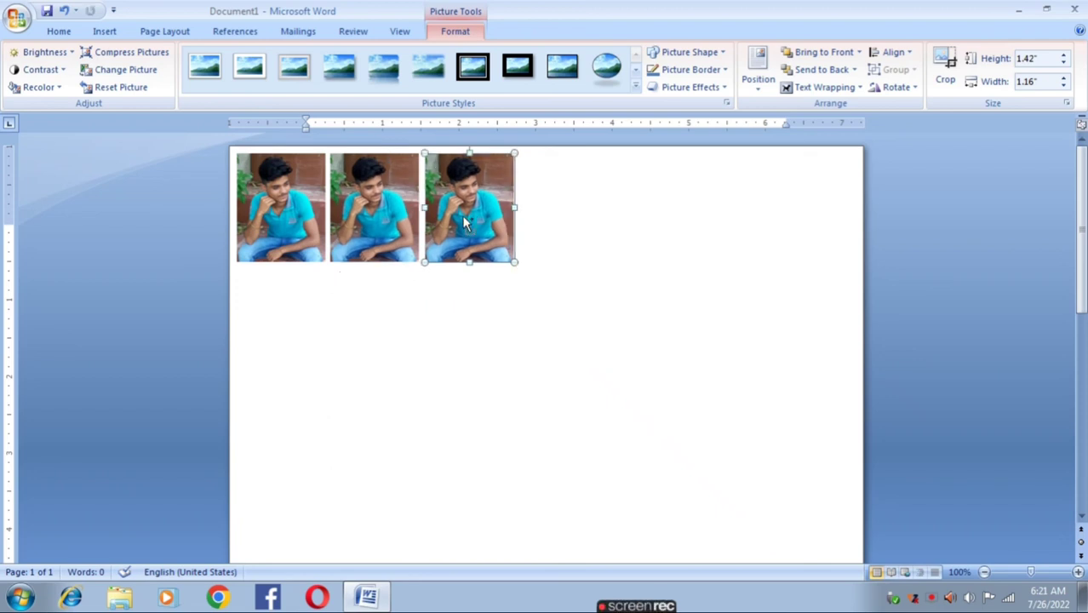
{"action": "key", "text": "ctrl+v"}
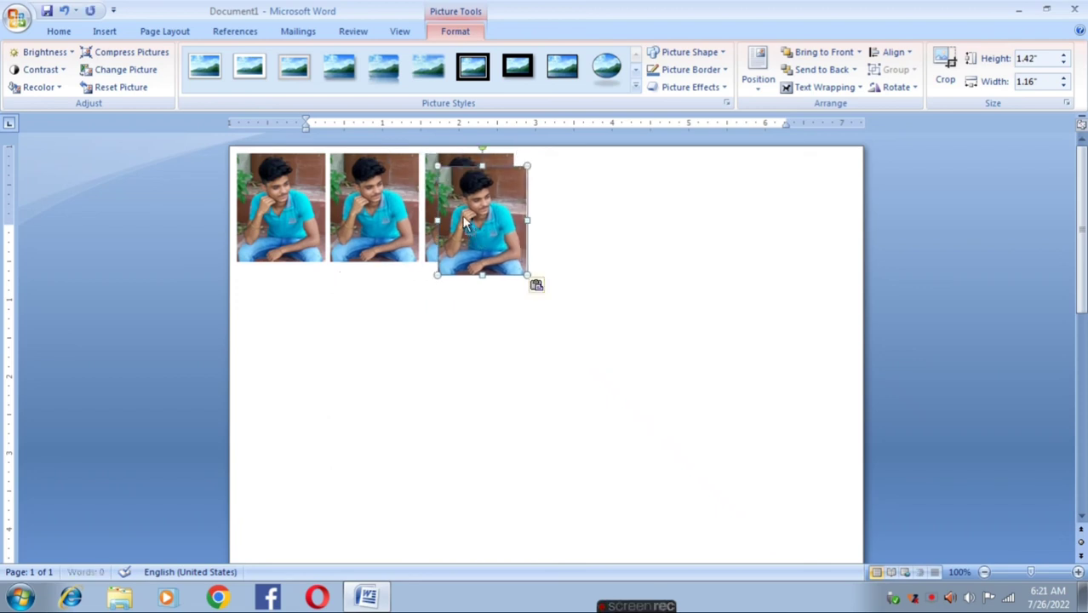
{"action": "left_click_drag", "start_coordinate": [486, 216], "coordinate": [567, 207]}
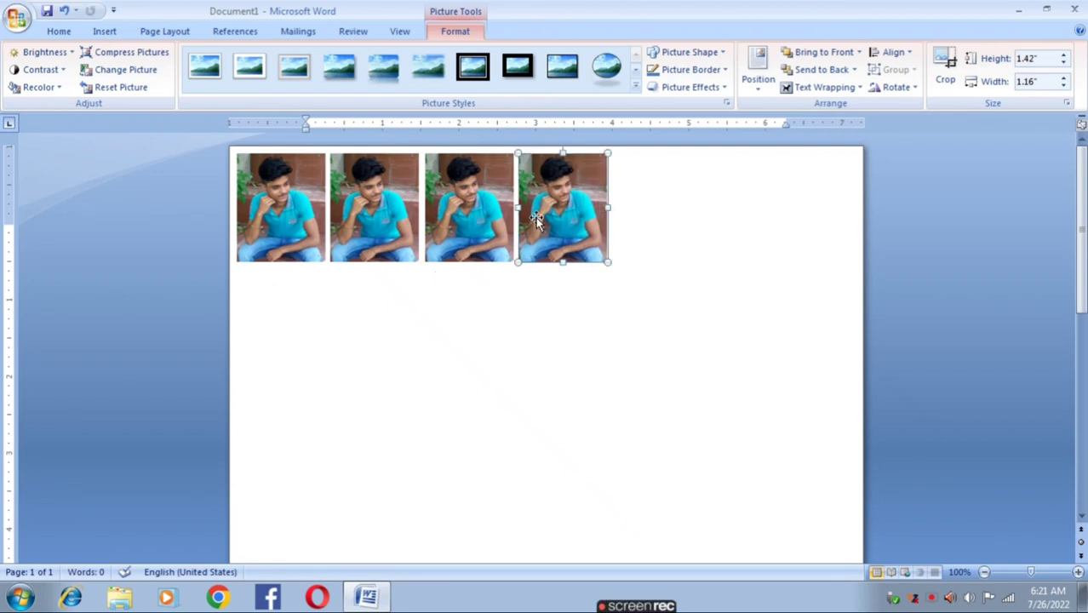
{"action": "key", "text": "ctrl+v"}
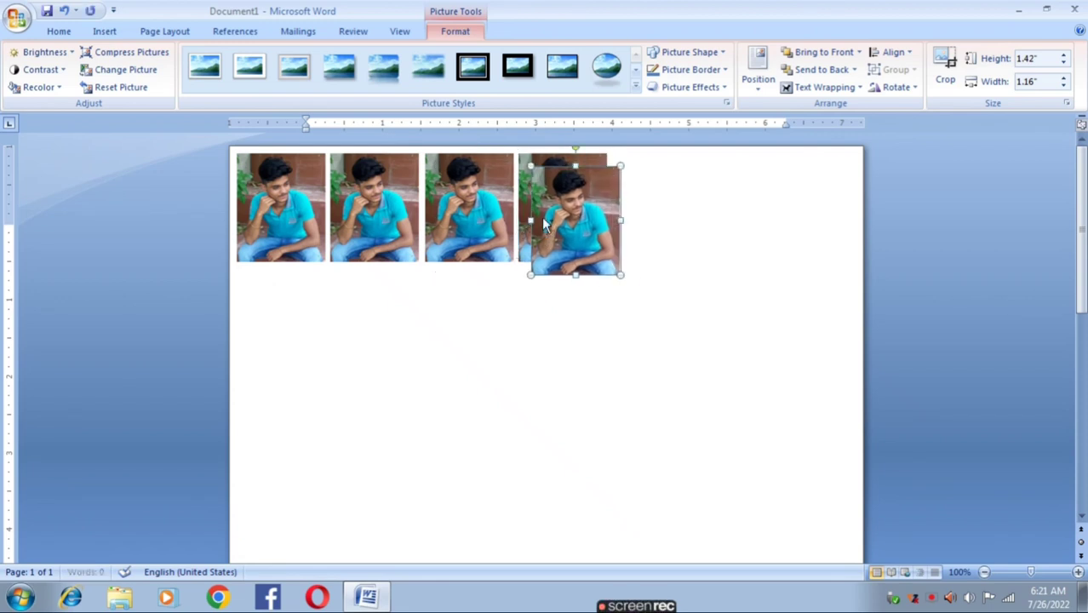
{"action": "left_click_drag", "start_coordinate": [566, 213], "coordinate": [646, 193]}
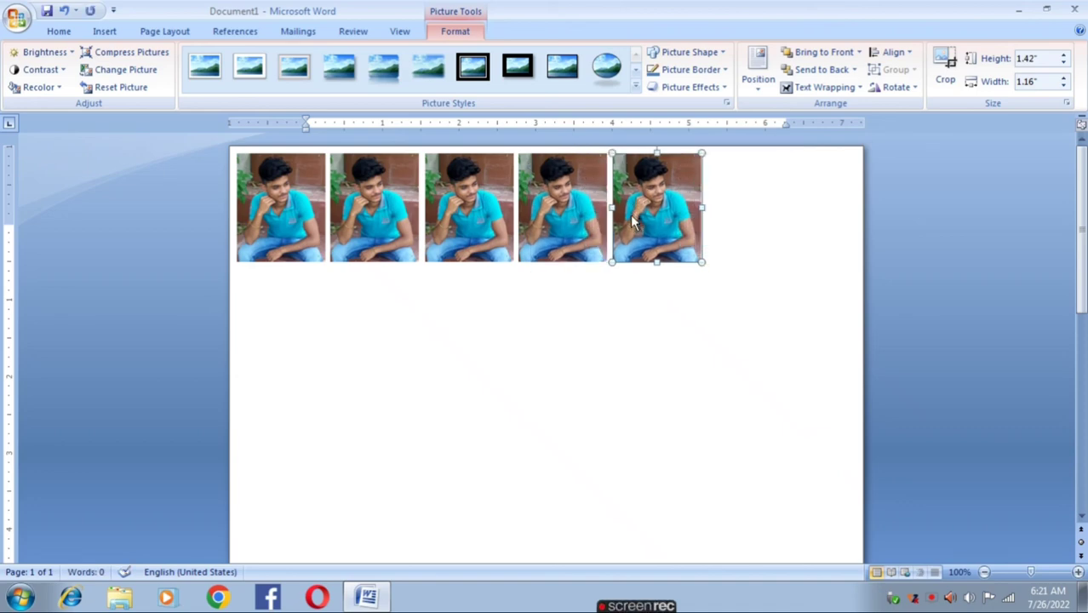
{"action": "key", "text": "ctrl+v"}
{"action": "left_click_drag", "start_coordinate": [657, 230], "coordinate": [740, 213]}
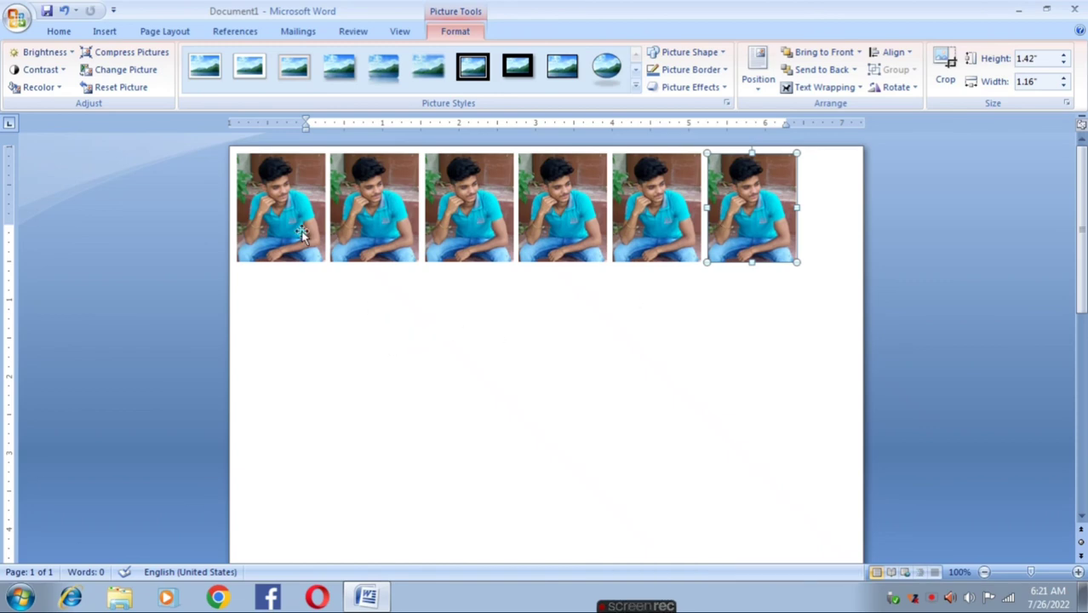
Ctrl-drag the first photo downward to place a seventh copy beneath it
{"action": "left_click", "coordinate": [289, 316]}
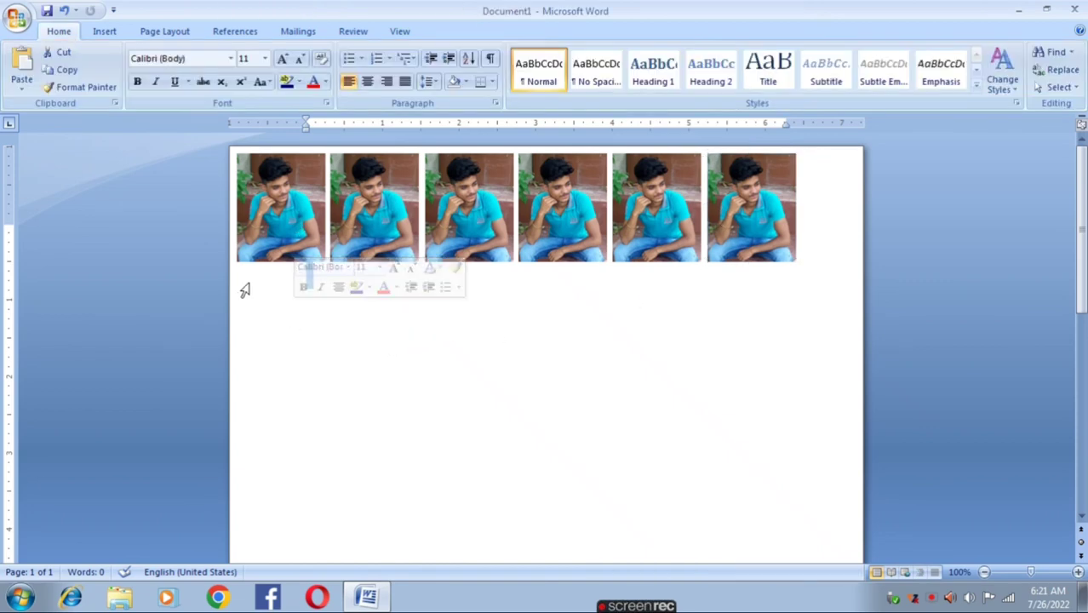
{"action": "left_click", "coordinate": [245, 287]}
{"action": "left_click", "coordinate": [277, 228]}
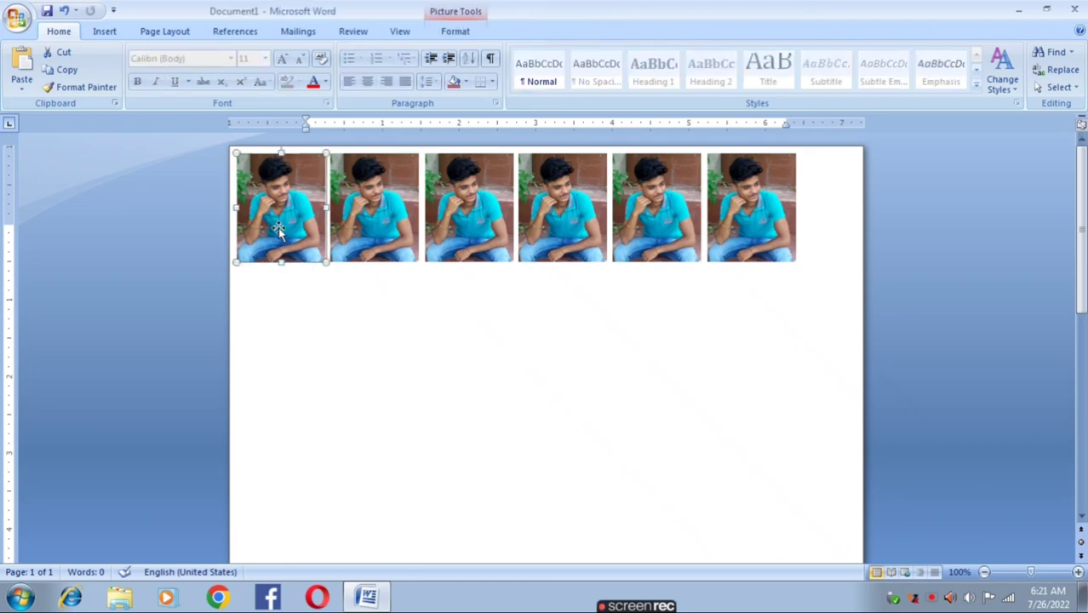
{"action": "left_click_drag", "start_coordinate": [286, 234], "coordinate": [273, 322]}
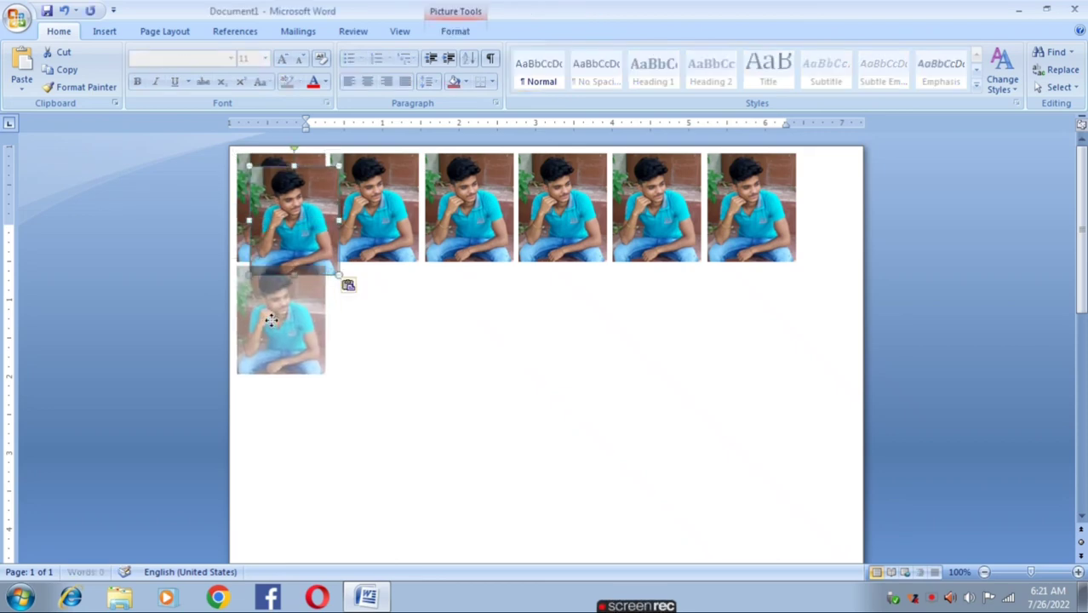
{"action": "scroll", "coordinate": [449, 355], "scroll_direction": "down", "scroll_amount": 1}
{"action": "scroll", "coordinate": [449, 354], "scroll_direction": "down", "scroll_amount": 4}
{"action": "scroll", "coordinate": [449, 354], "scroll_direction": "down", "scroll_amount": 1}
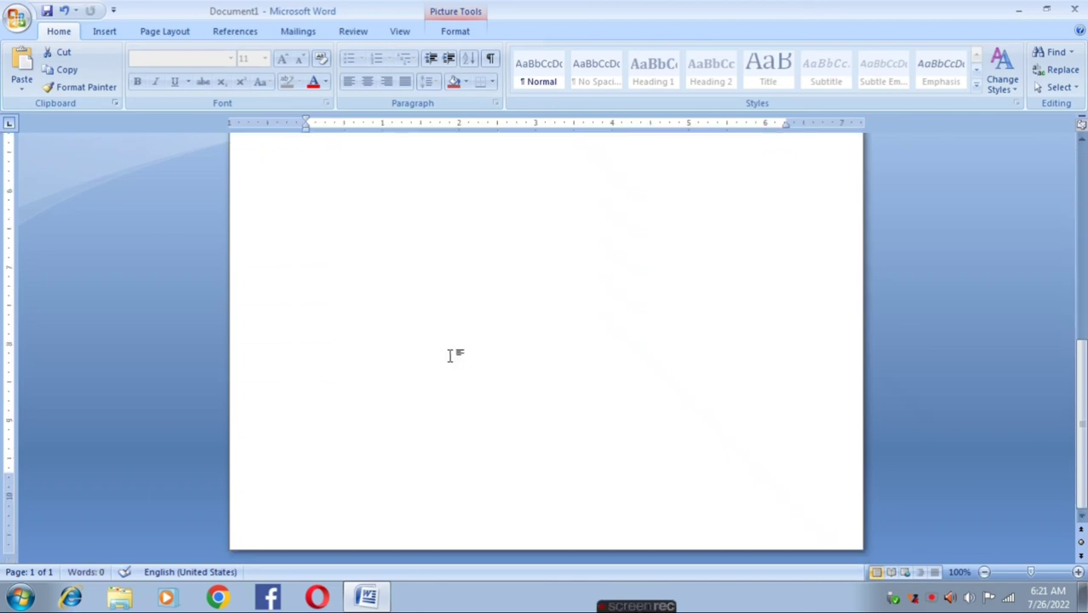
{"action": "scroll", "coordinate": [449, 354], "scroll_direction": "up", "scroll_amount": 1}
{"action": "scroll", "coordinate": [448, 355], "scroll_direction": "up", "scroll_amount": 3}
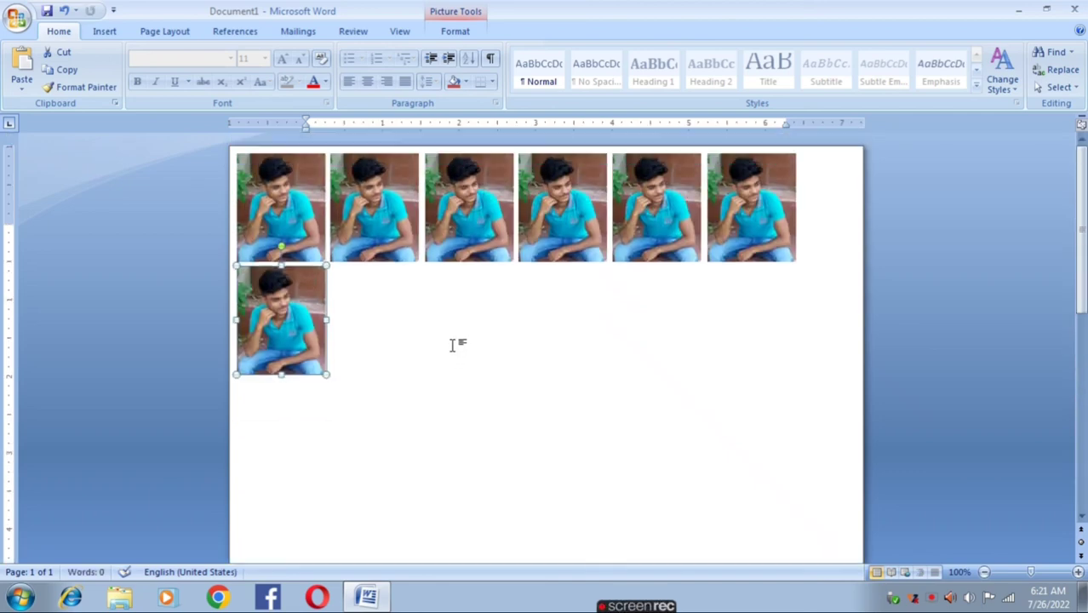